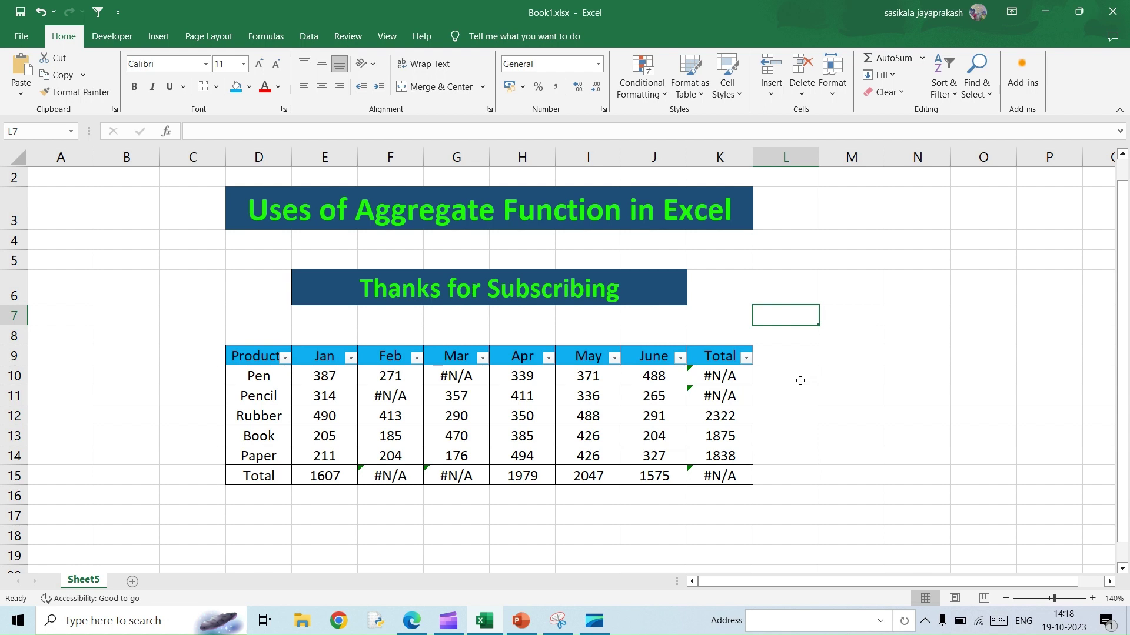
- Filter the Product column to hide the Pencil and Rubber rows, then clear the filter
left_click(824, 377)
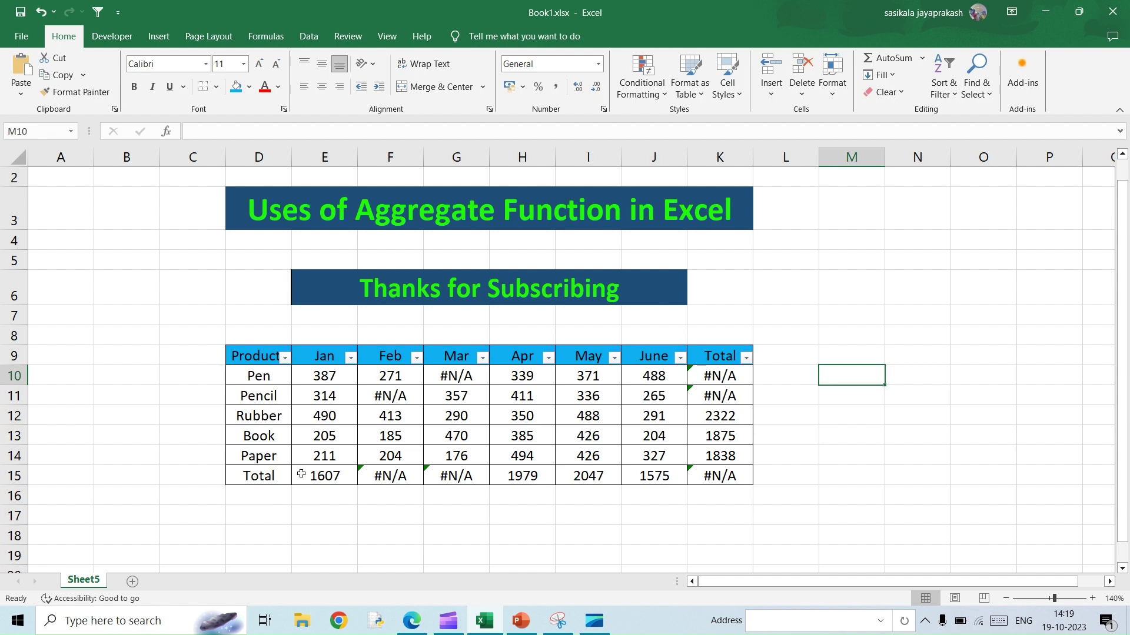
left_click(285, 358)
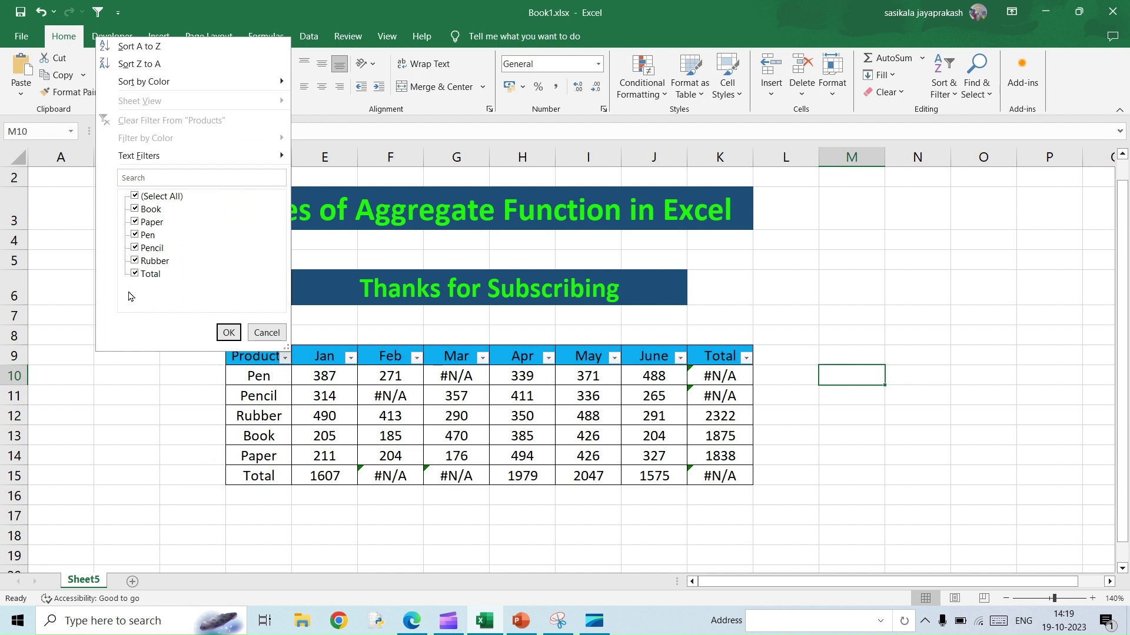
left_click(136, 261)
left_click(135, 248)
left_click(229, 332)
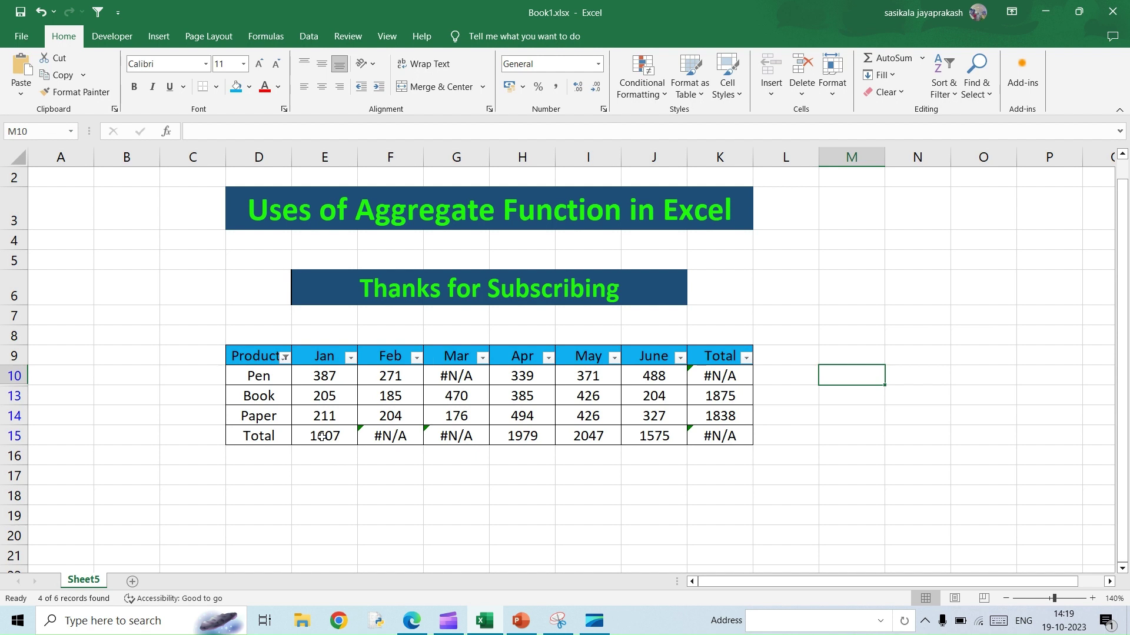
left_click(285, 357)
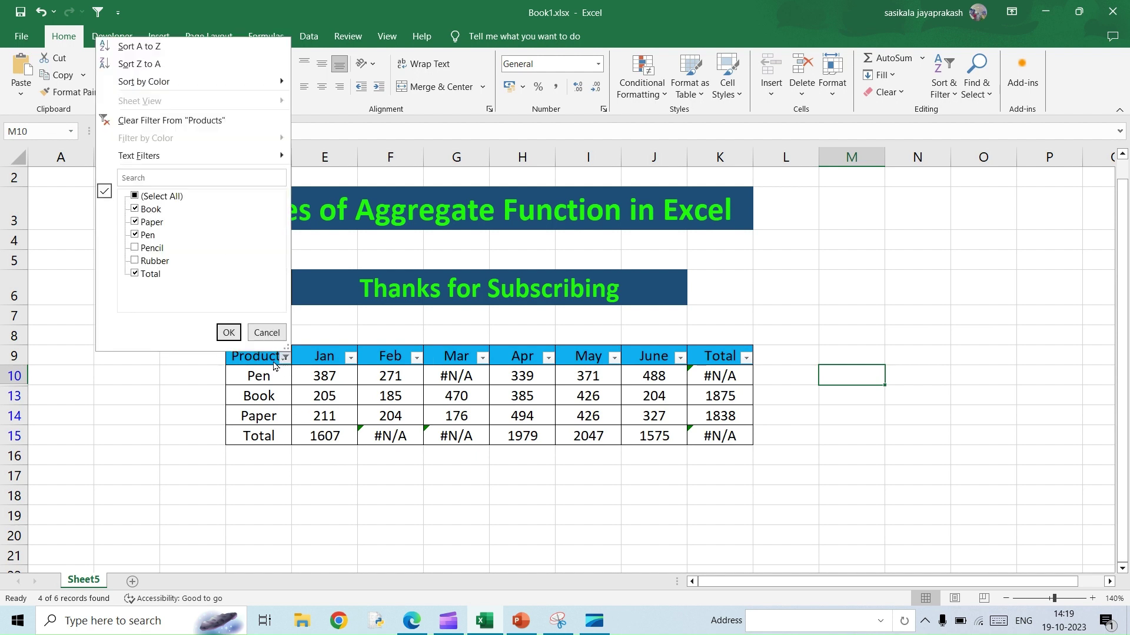
left_click(159, 121)
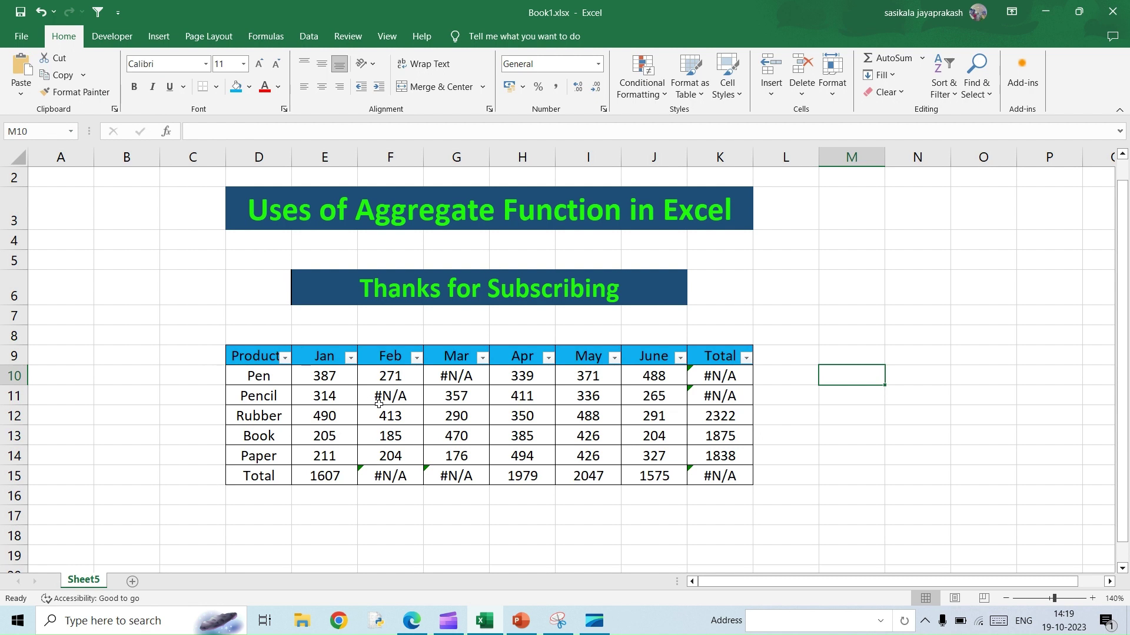
- Replace SUM(E10:J10) in K10 with the start of =aggregate(9, using function 9 (SUM)
left_click(719, 378)
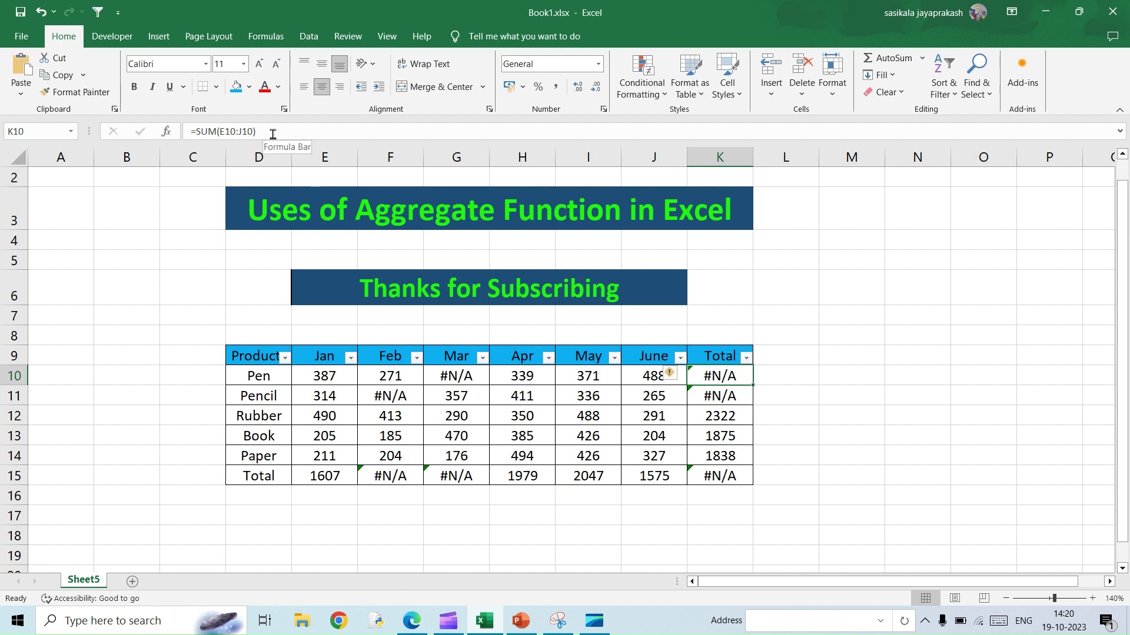
left_click_drag(263, 133, 198, 132)
type("a")
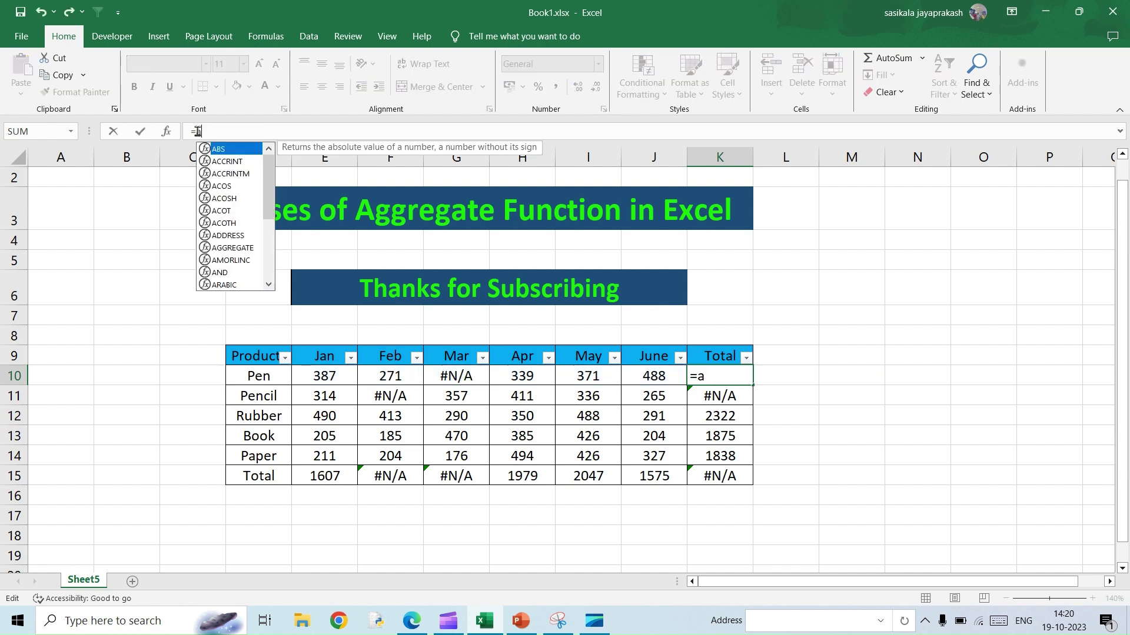
type("ggregate")
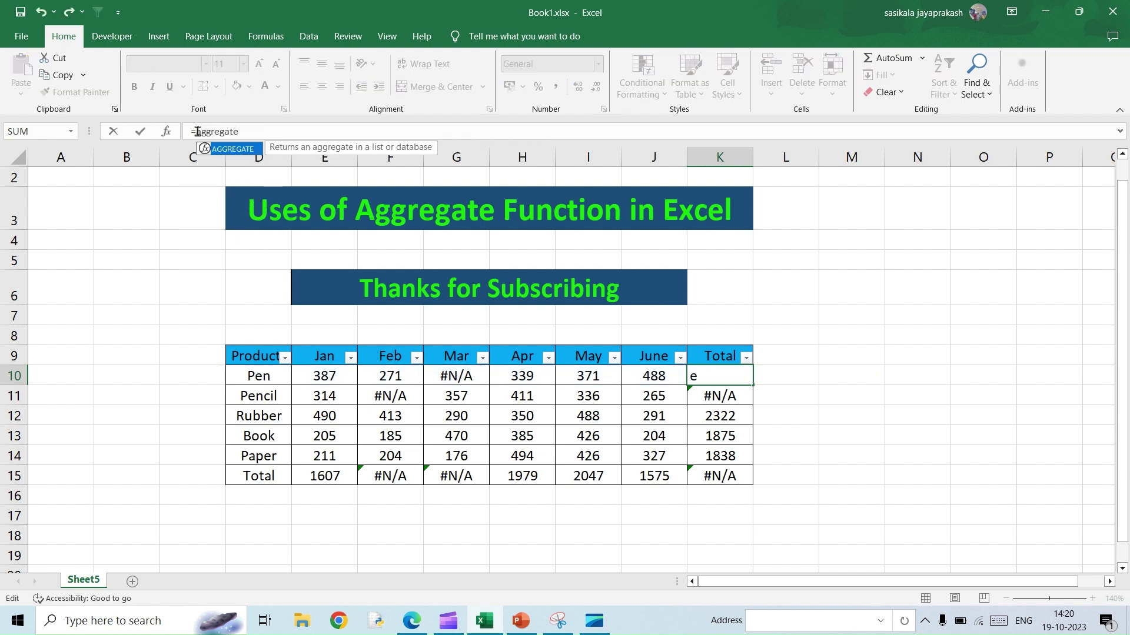
type("(")
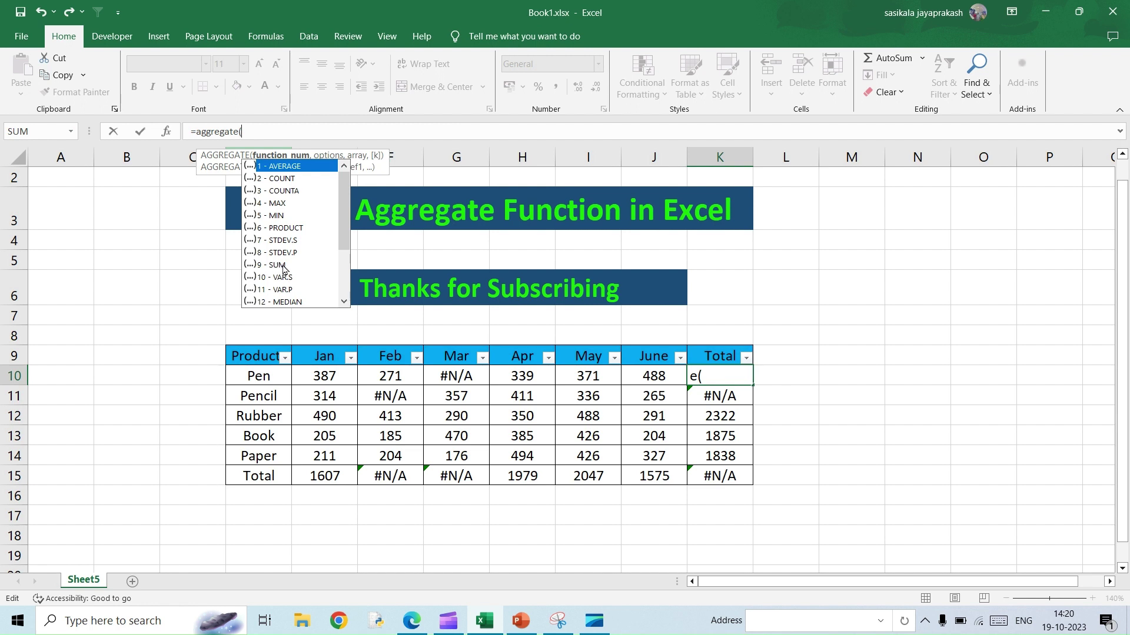
double_click(277, 266)
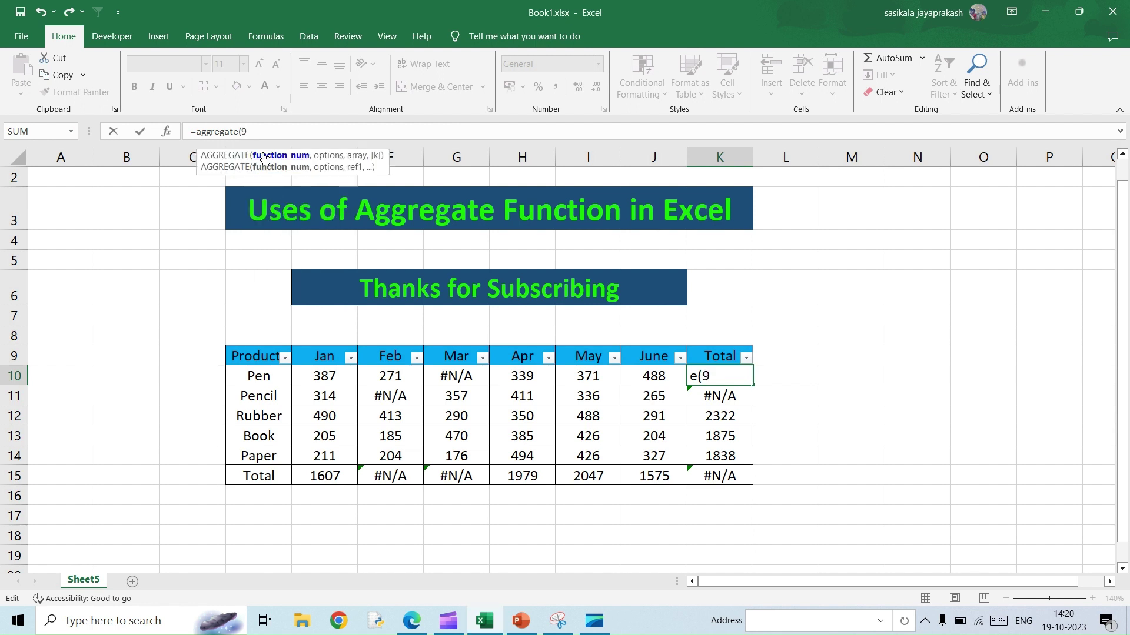
type(",")
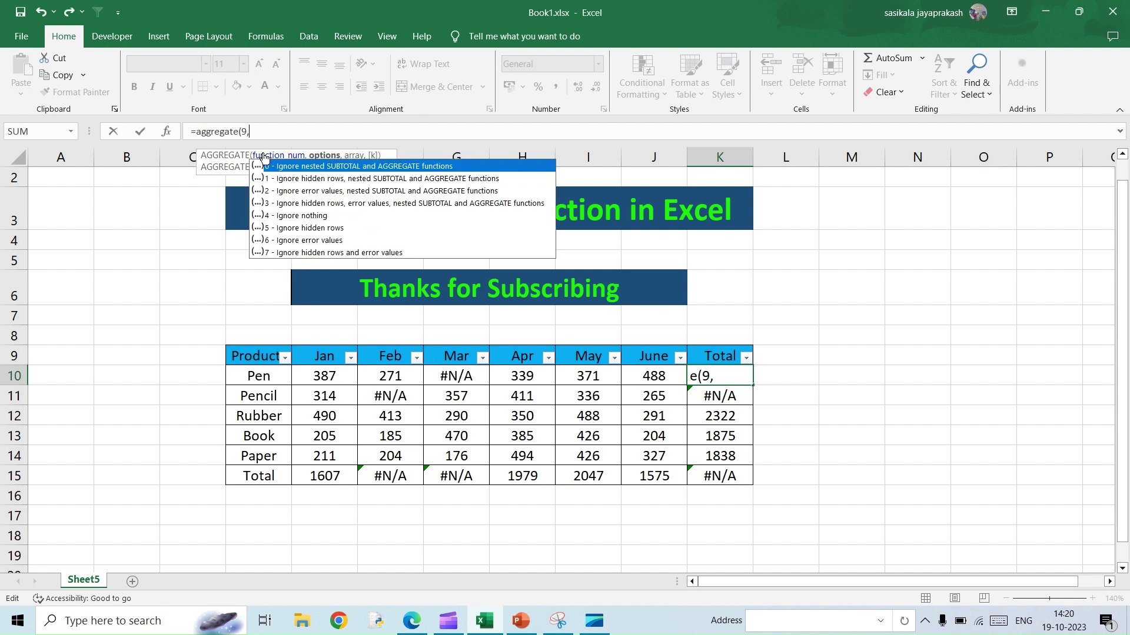
- Finish K10 as =AGGREGATE(9,6,E10:J10) and fill it down to K15, giving Pencil 1683 and total 7208
left_click(290, 244)
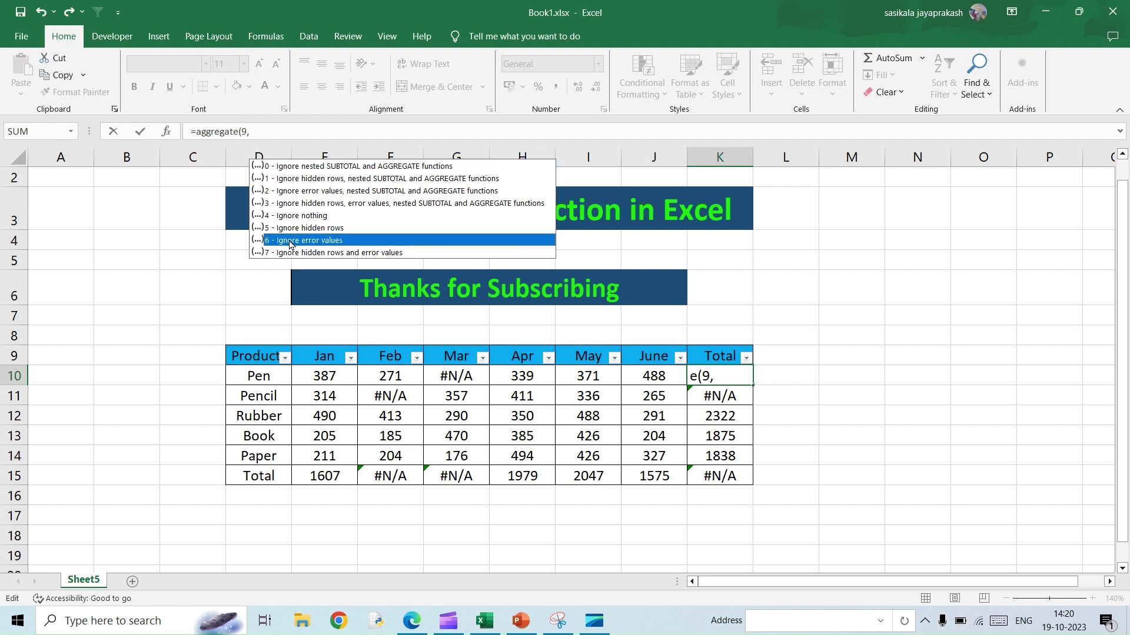
double_click(290, 241)
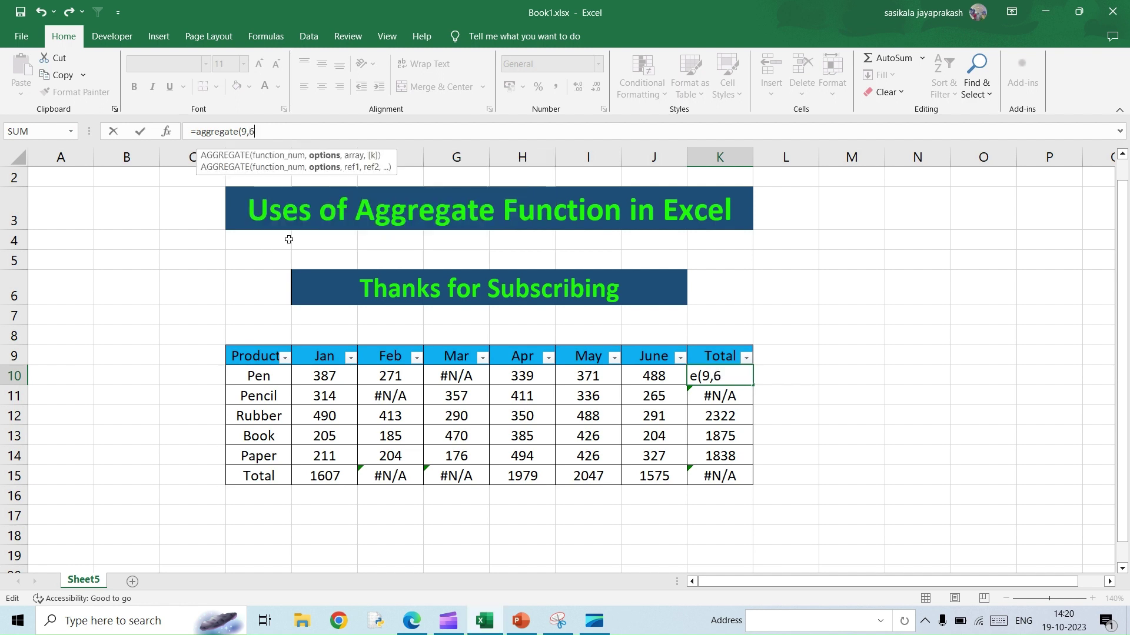
type(",")
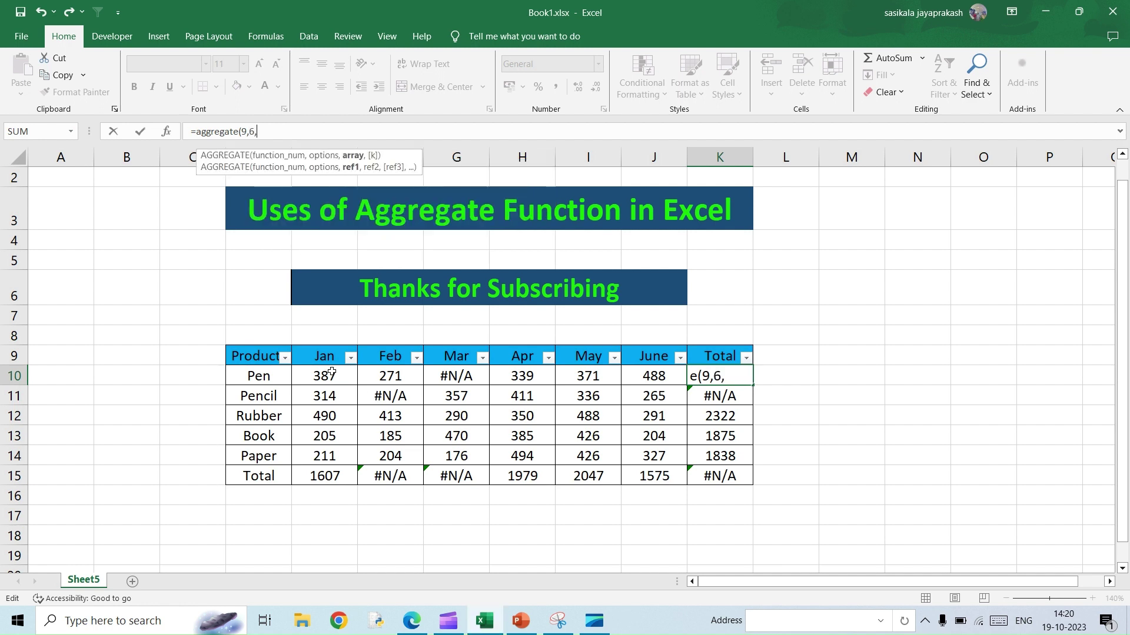
left_click_drag(324, 373, 651, 453)
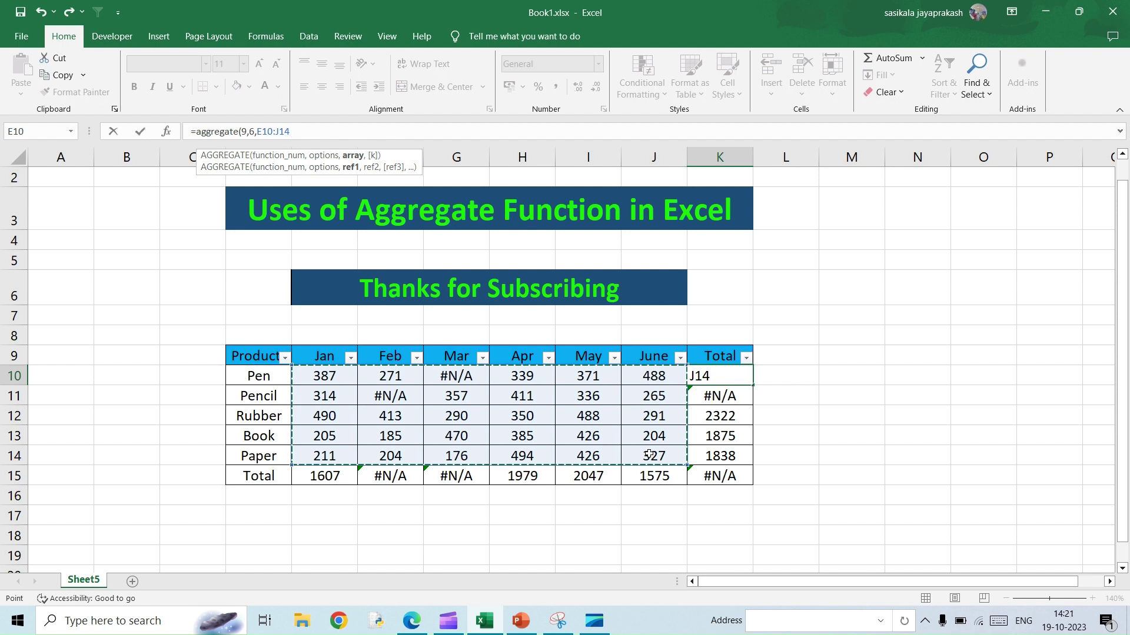
left_click(333, 377)
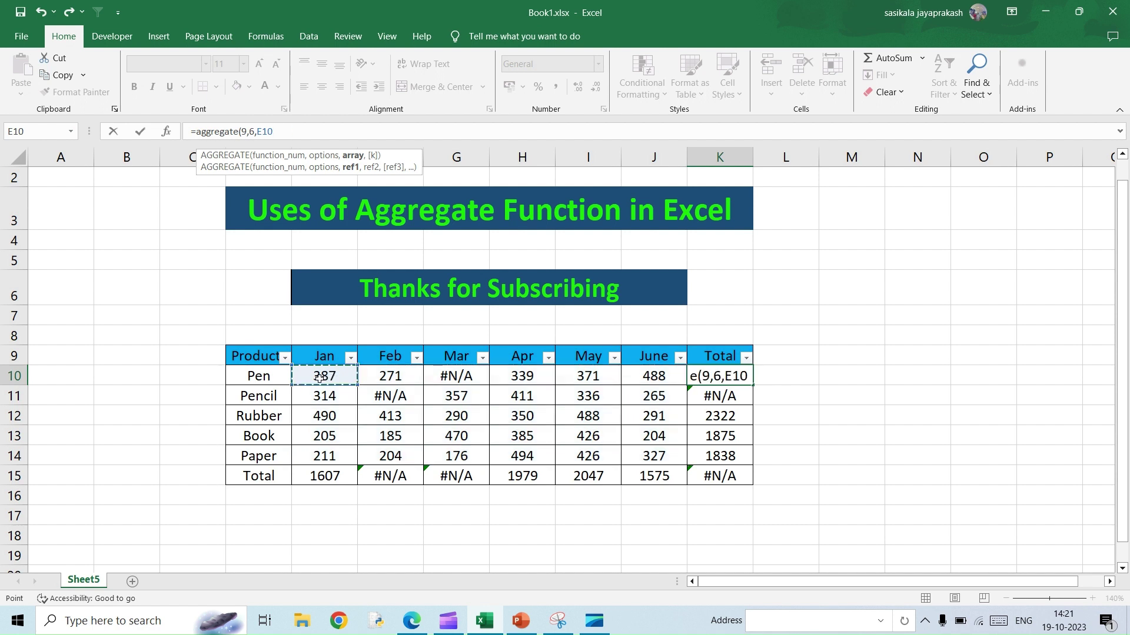
left_click_drag(329, 376, 648, 377)
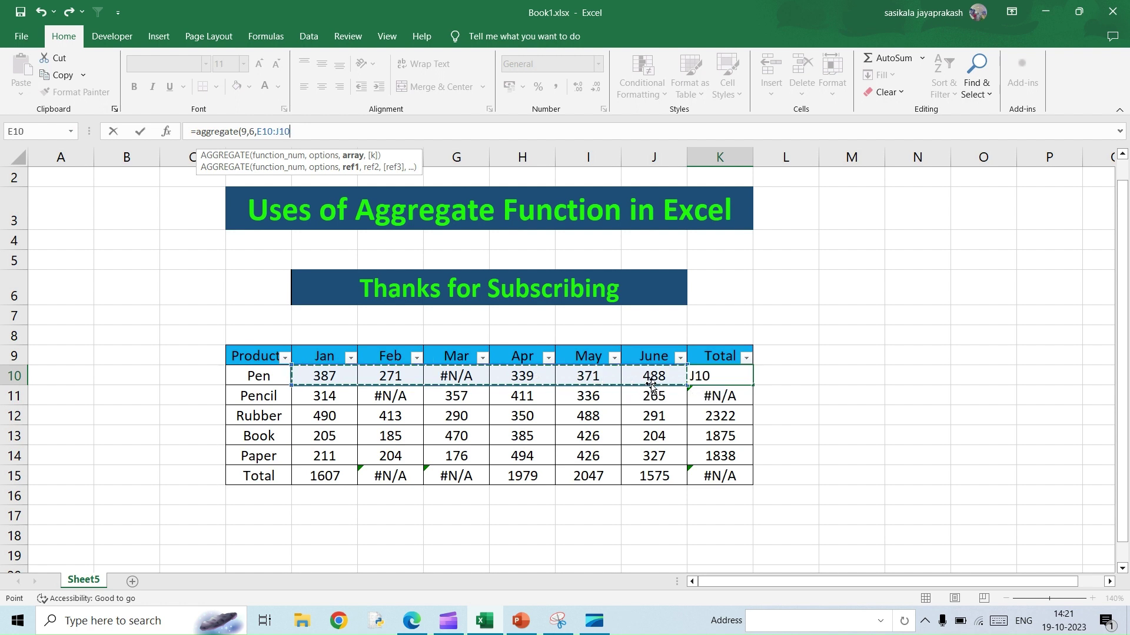
type(")")
key("Return")
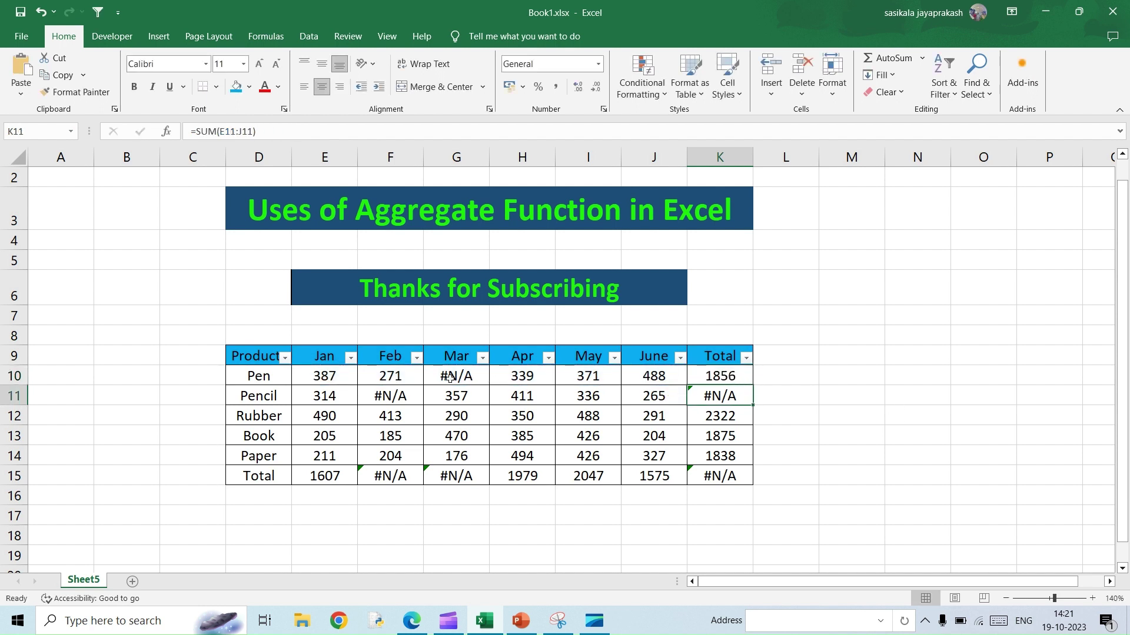
left_click(733, 376)
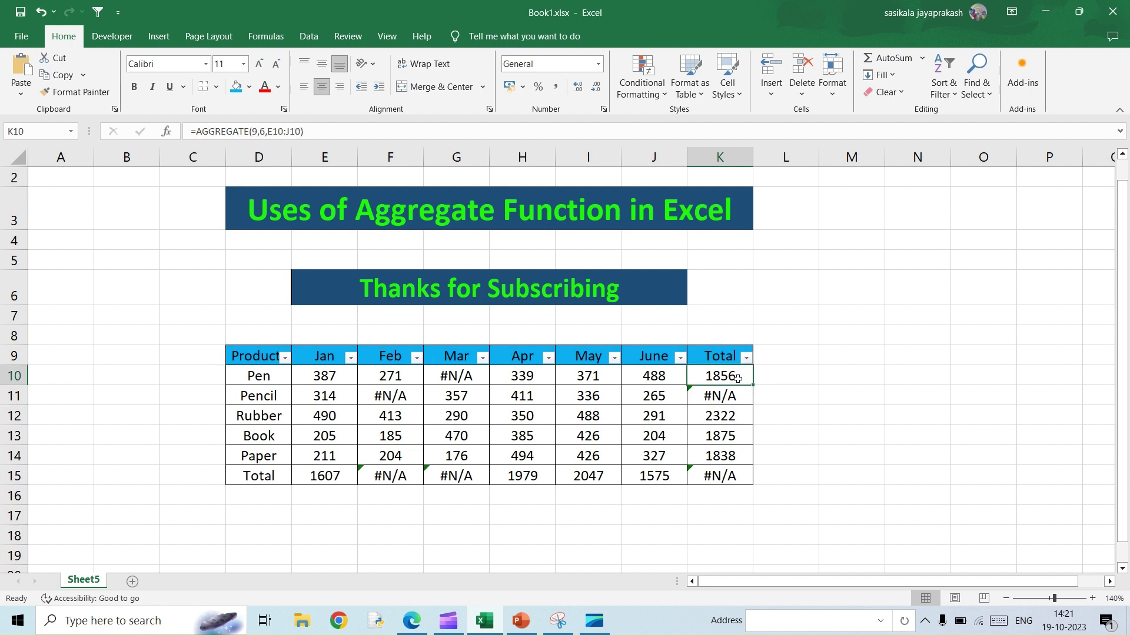
left_click_drag(753, 386, 746, 475)
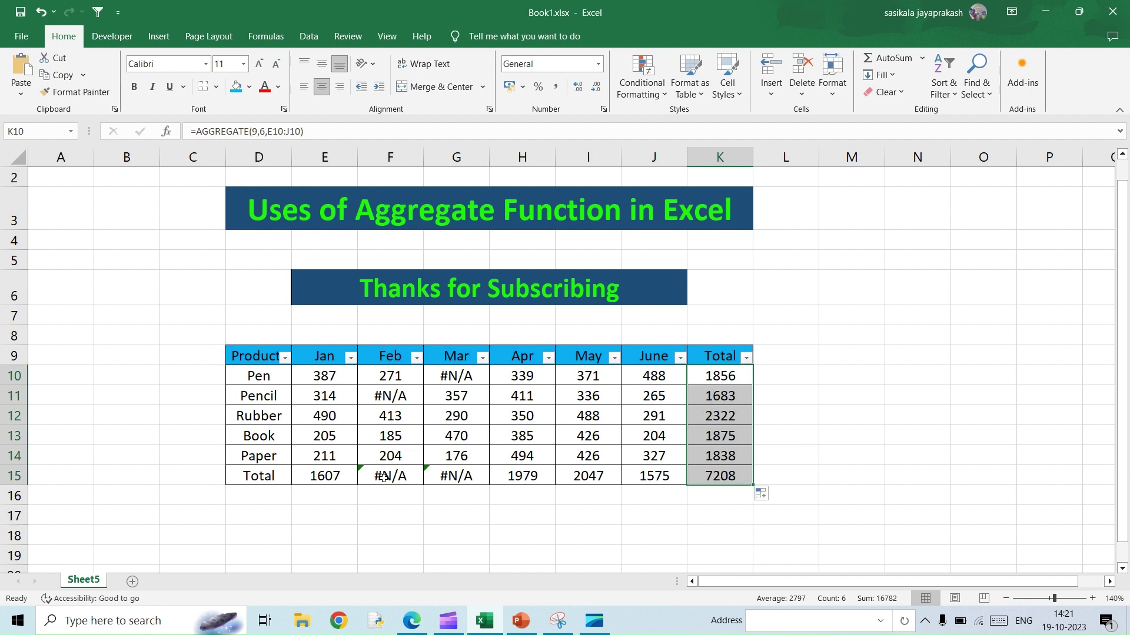
- Replace the Jan total's SUM in E15 with =AGGREGATE(9,7,E10:E14)
left_click(333, 477)
left_click_drag(259, 131, 196, 131)
type("a")
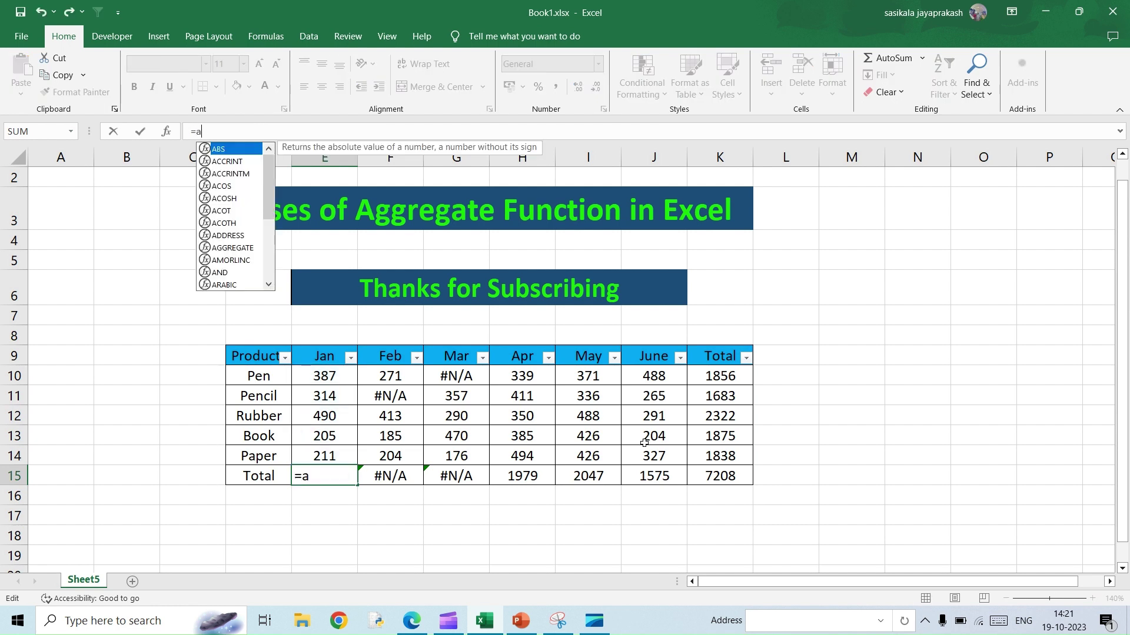
type("ggregat")
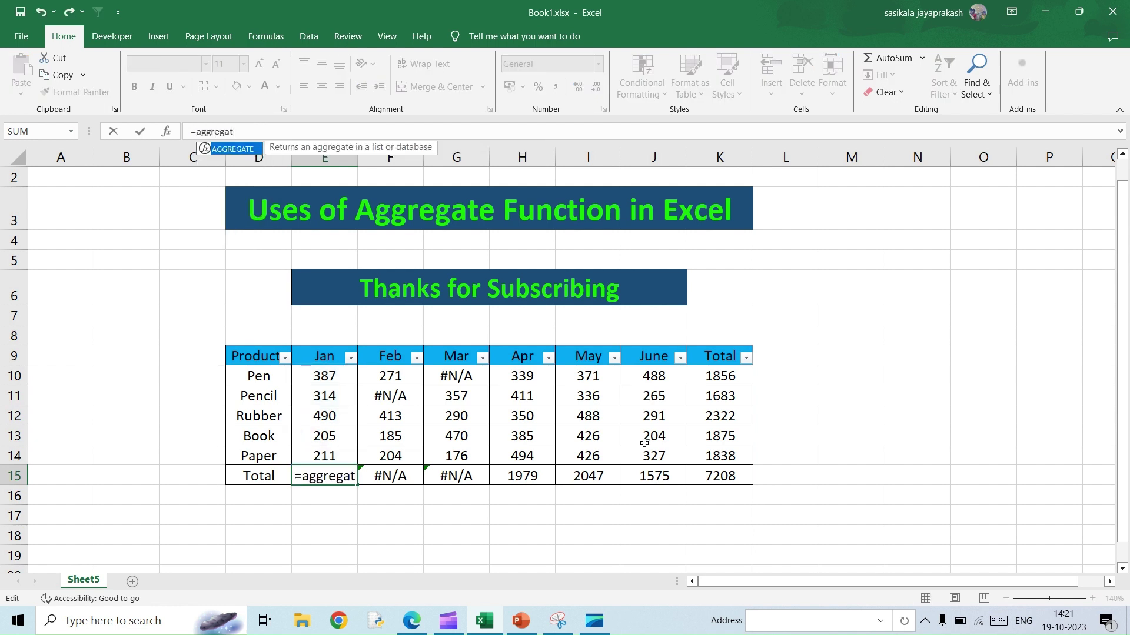
type("e(")
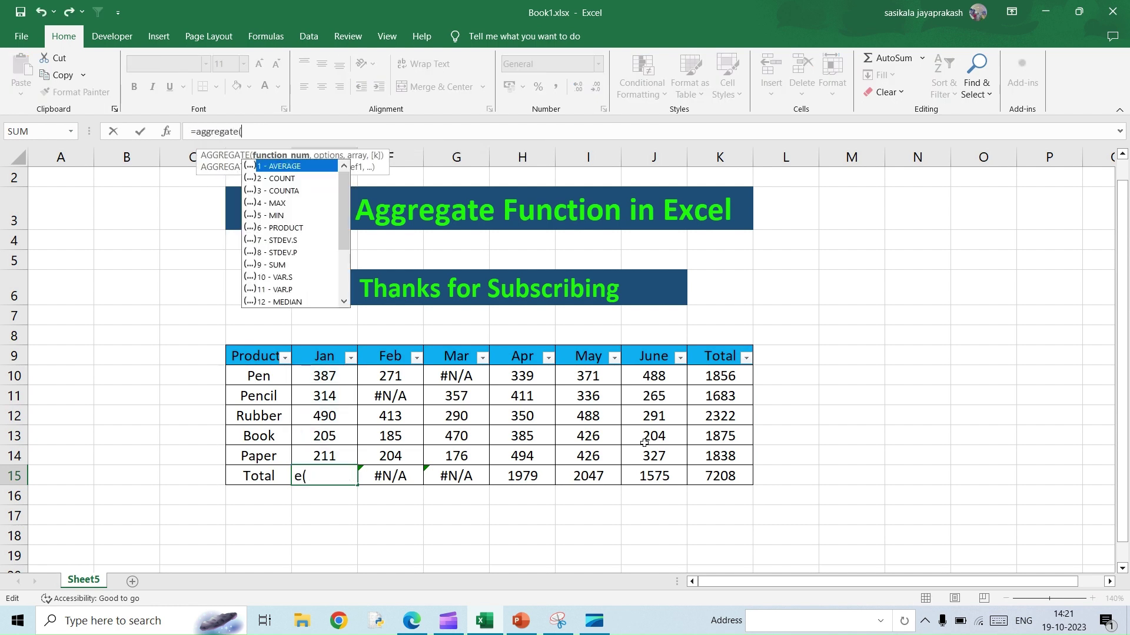
left_click(280, 266)
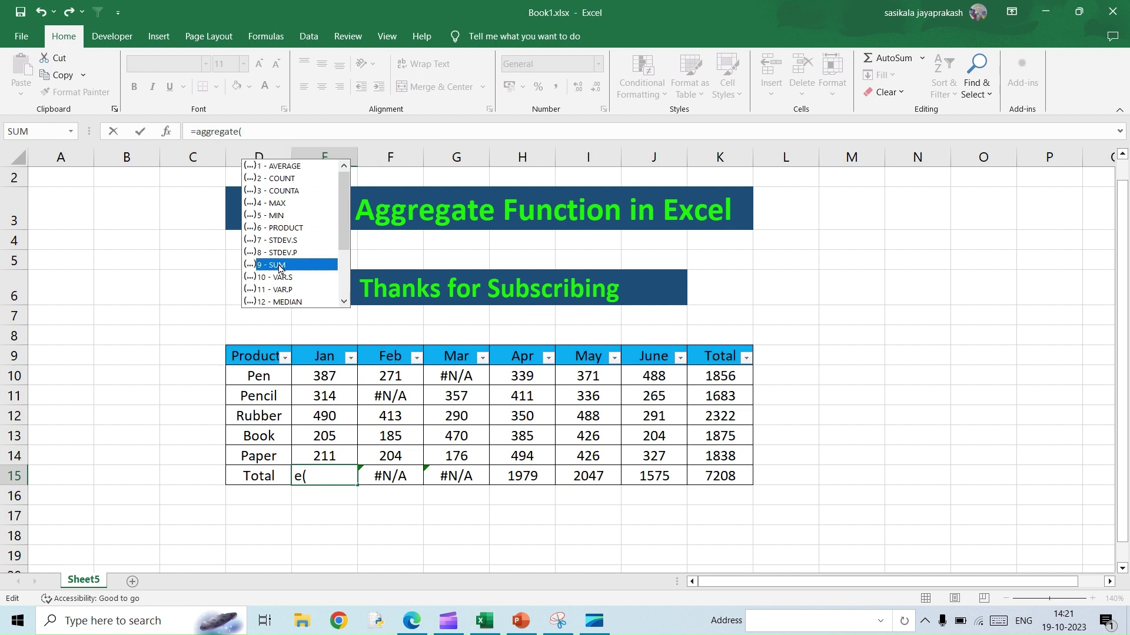
double_click(279, 266)
type(",")
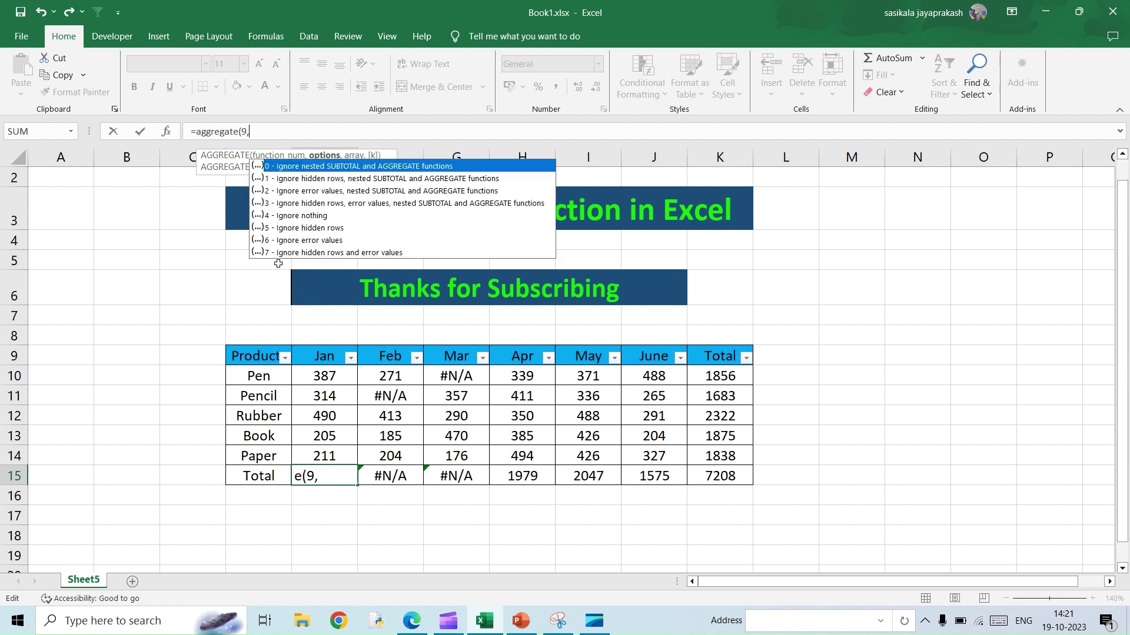
double_click(320, 253)
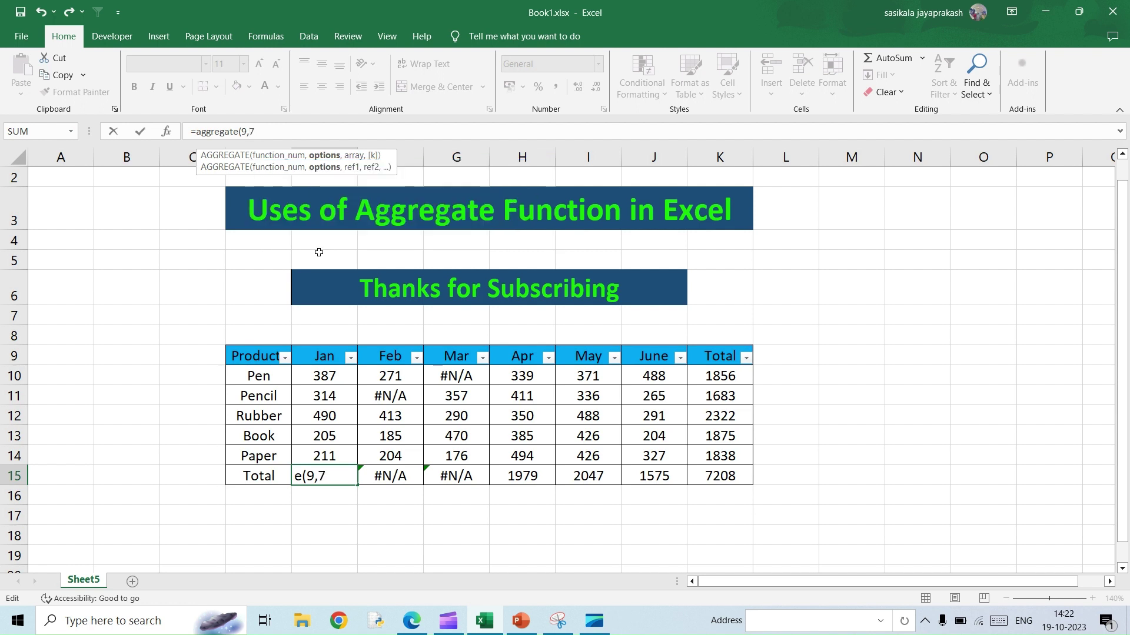
type(",")
left_click_drag(328, 374, 326, 456)
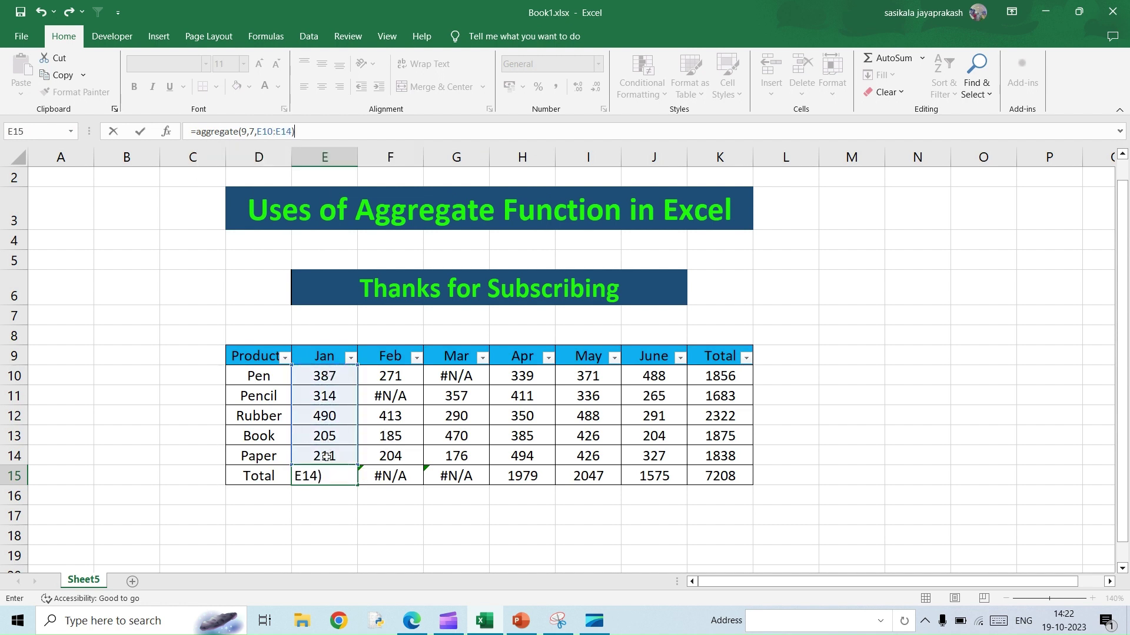
key("Return")
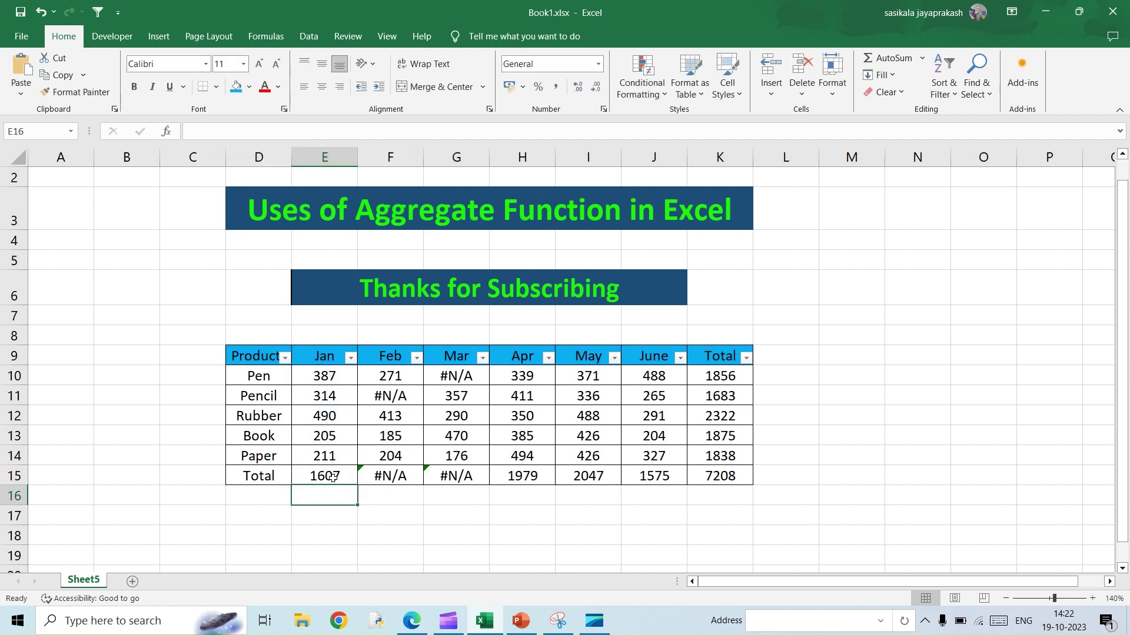
- Fill the E15 formula across the Total row to K15, then check Mar's 1293 total
left_click(333, 478)
left_click_drag(357, 485, 721, 492)
left_click(428, 481)
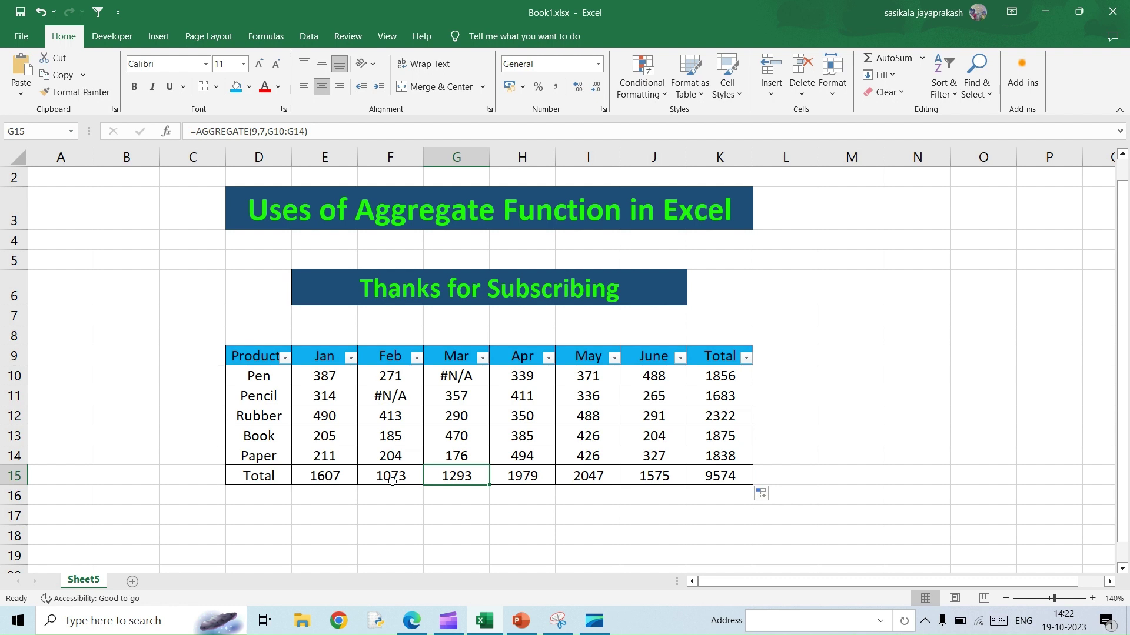
left_click(285, 358)
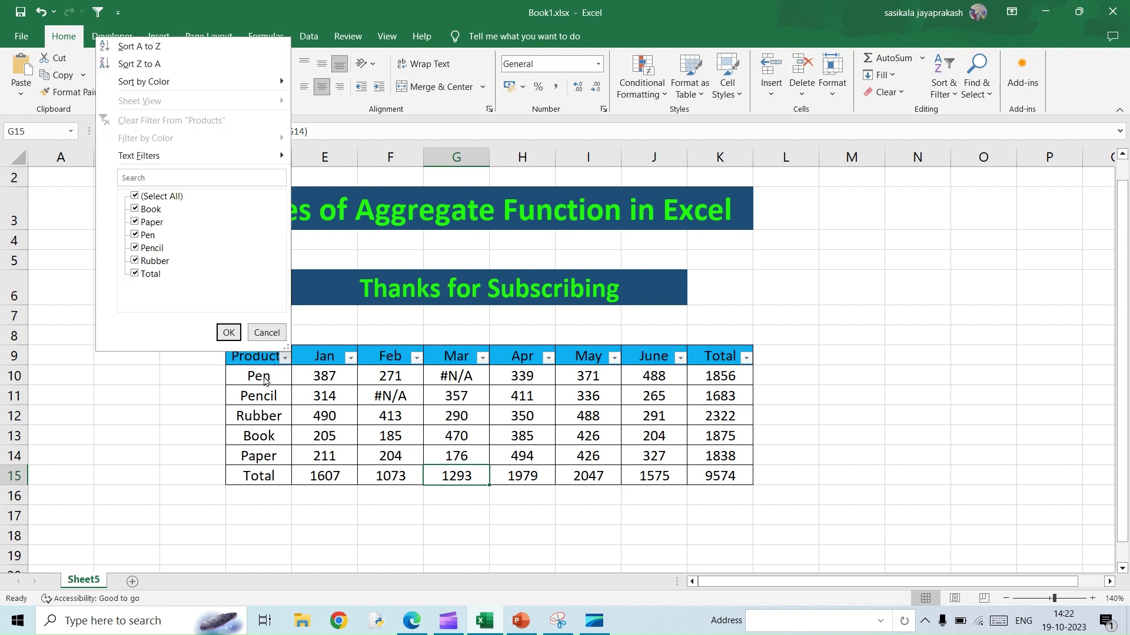
left_click(136, 236)
left_click(135, 248)
left_click(229, 333)
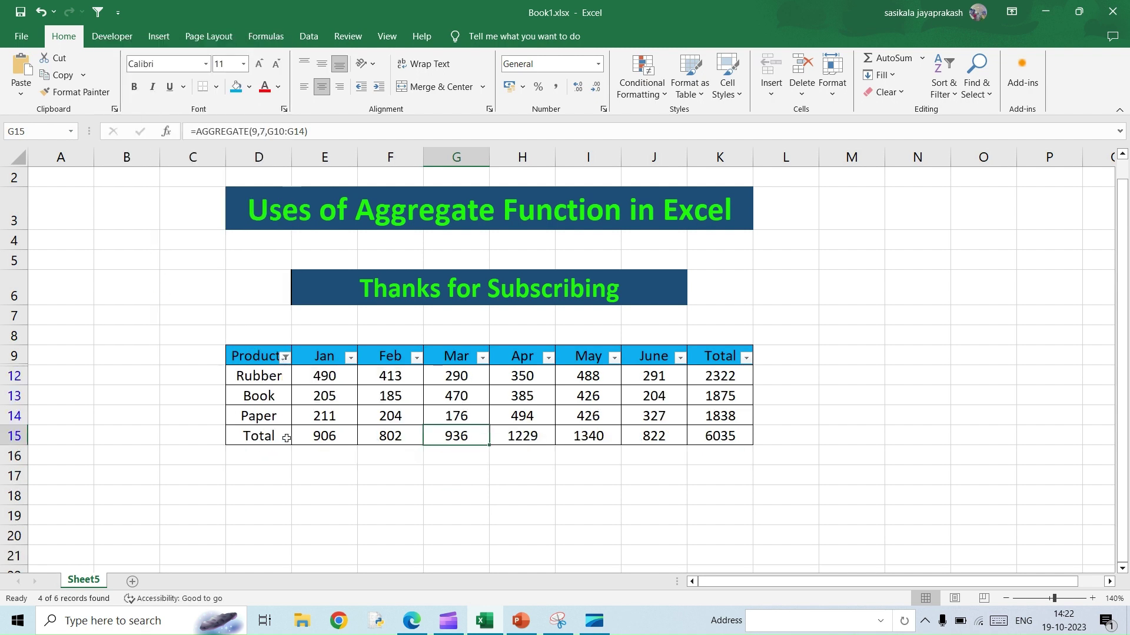
left_click(331, 441)
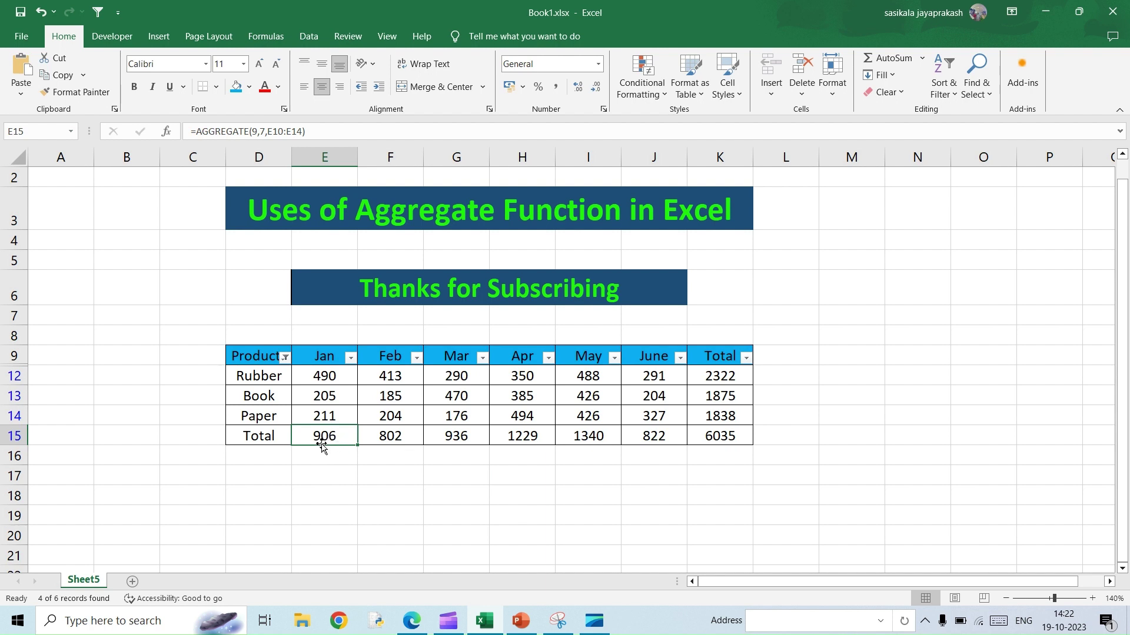
left_click_drag(323, 377, 324, 415)
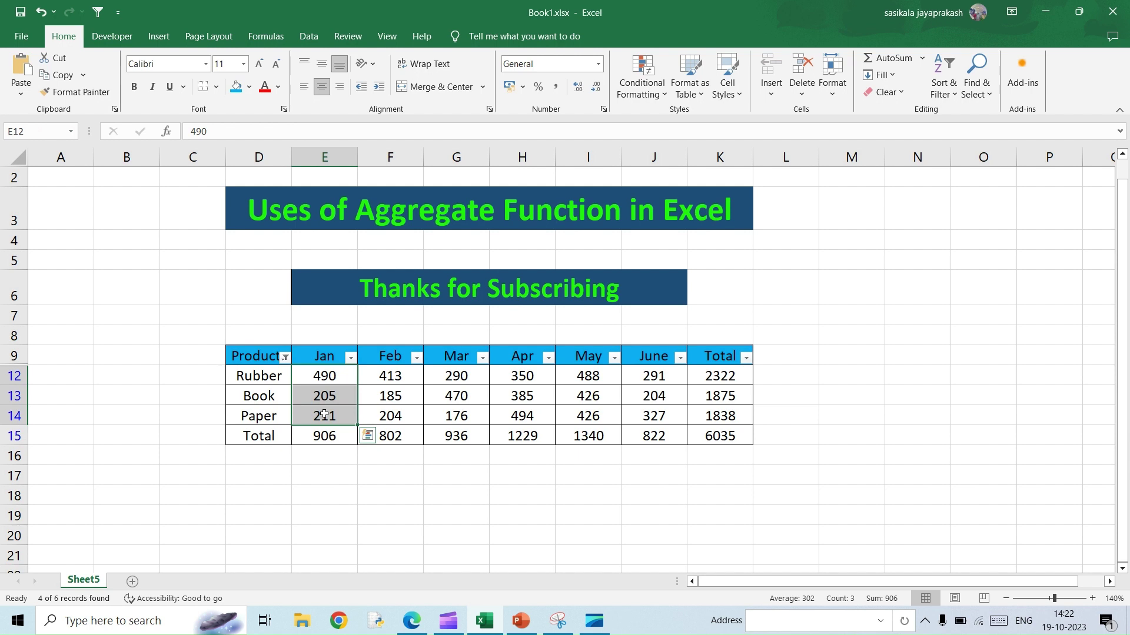
left_click(284, 357)
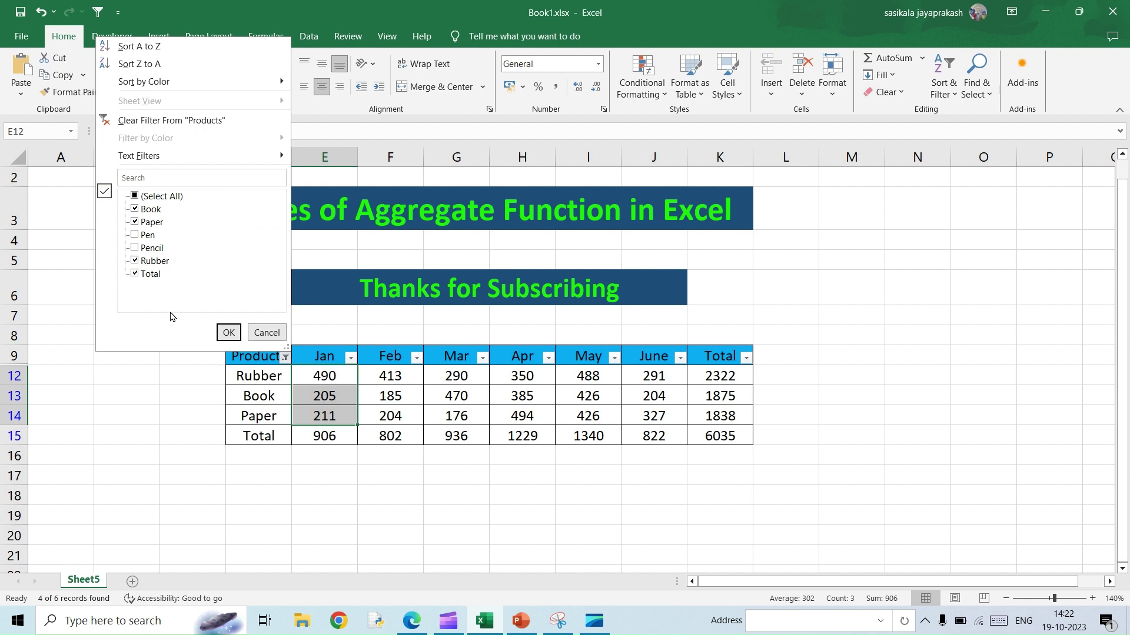
left_click(169, 121)
left_click(337, 477)
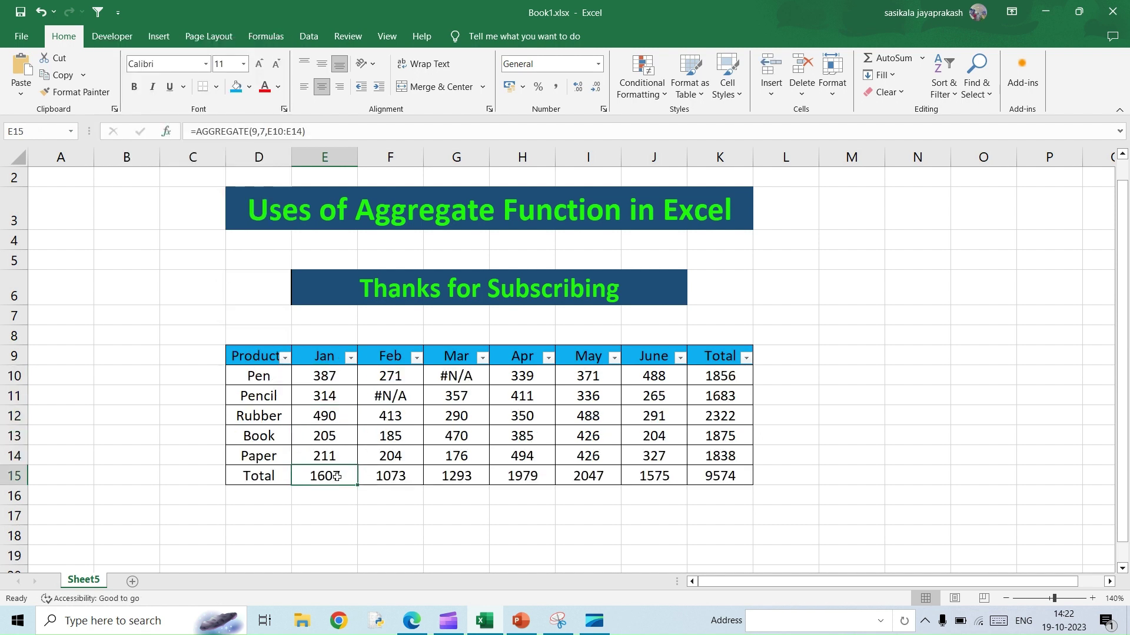